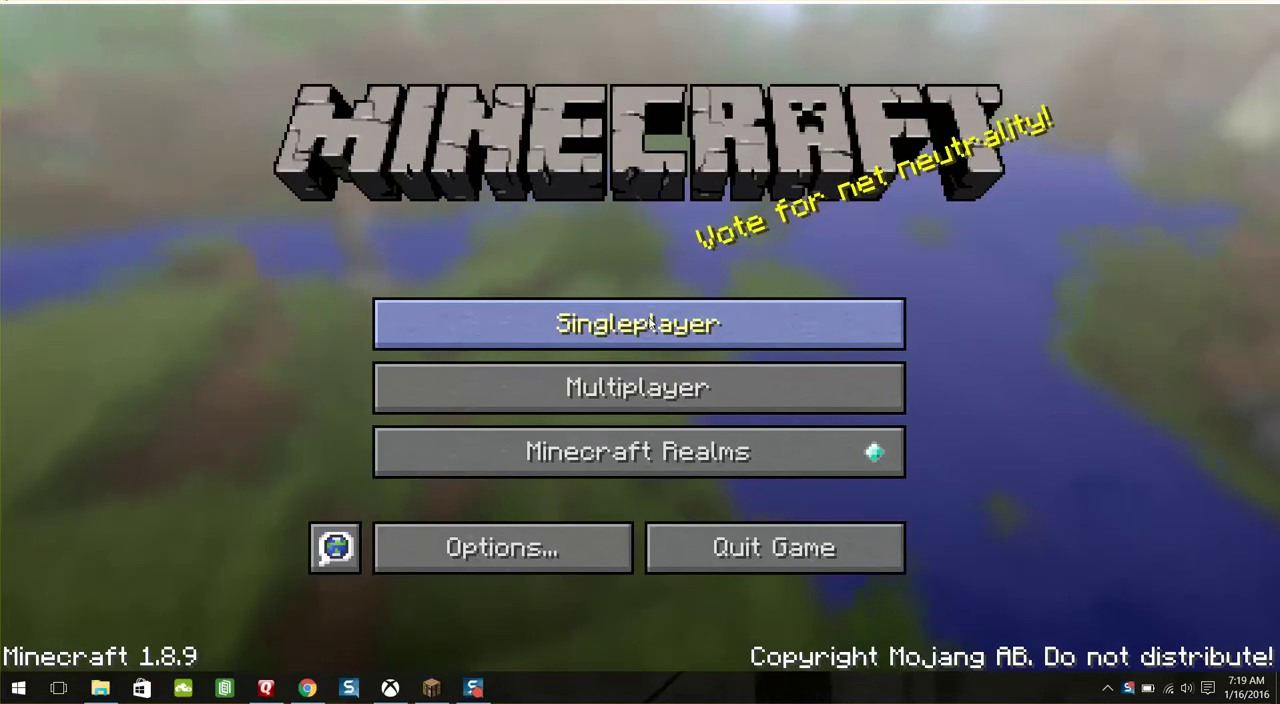
Step: Load the saved world 'my first world thingy' from the Singleplayer world list
{"action": "left_click", "coordinate": [650, 323]}
{"action": "left_click", "coordinate": [550, 165]}
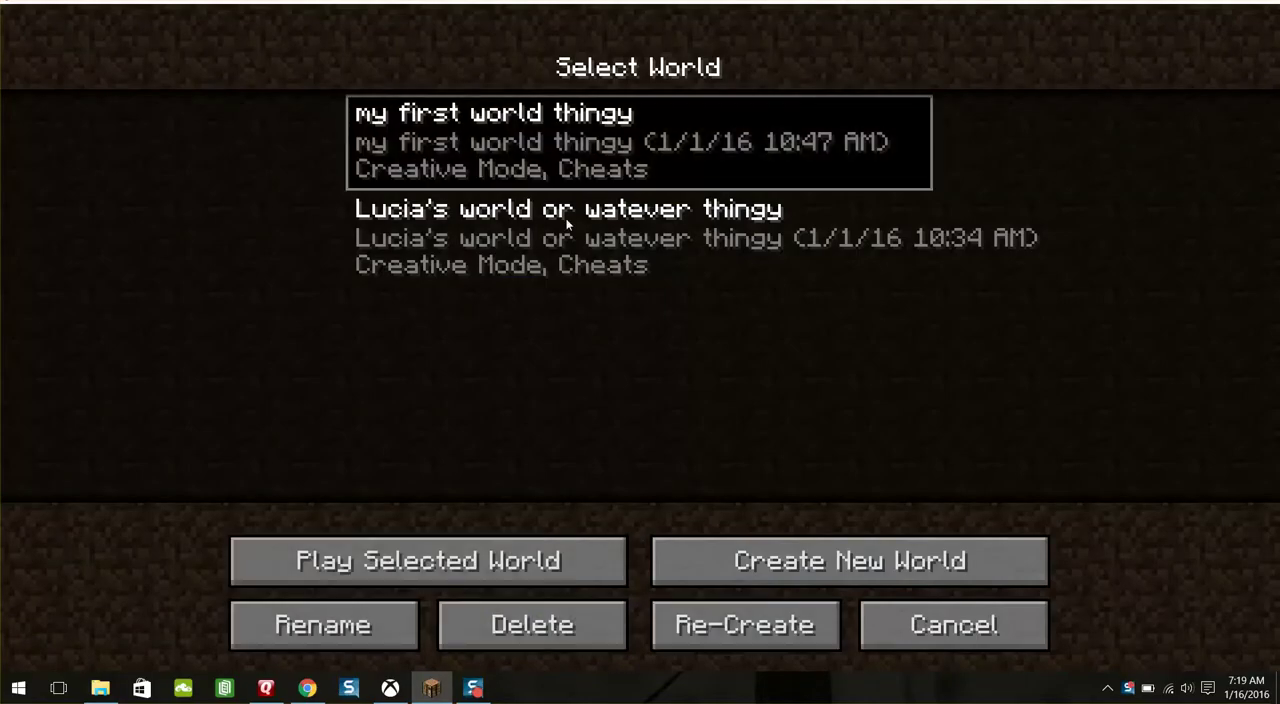
{"action": "left_click", "coordinate": [536, 545]}
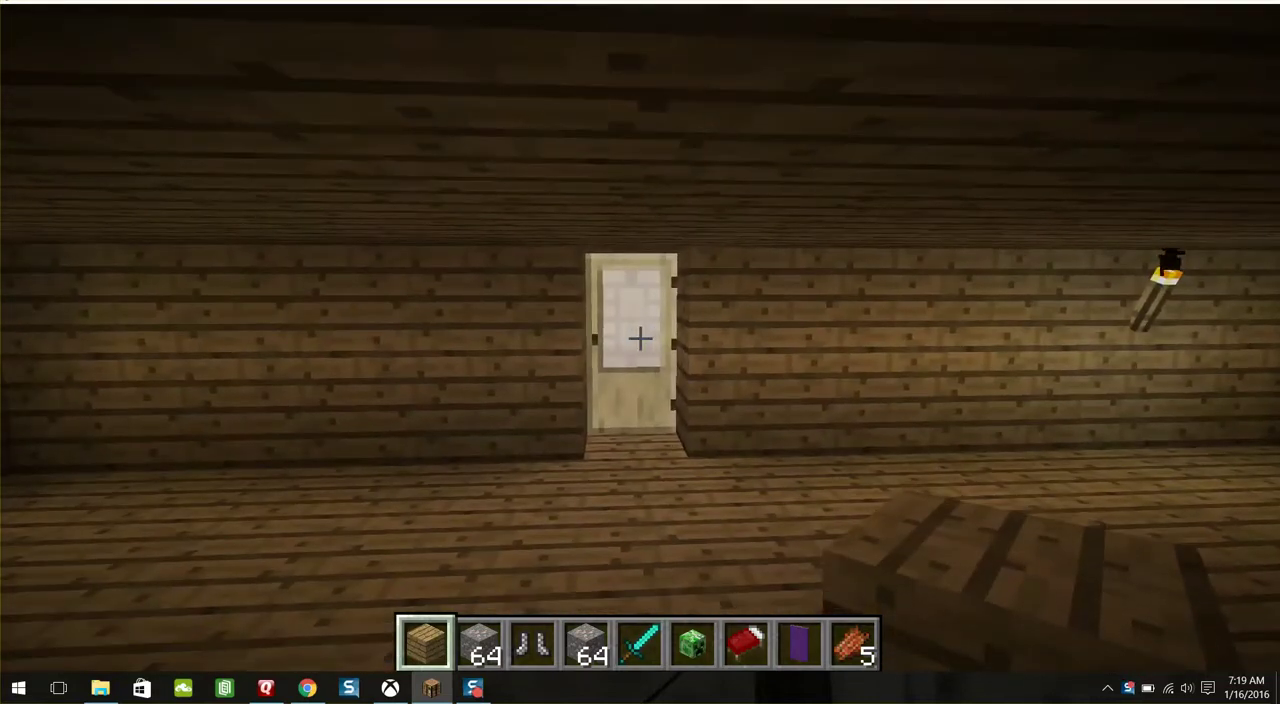
Step: Bring up the Game menu with Esc, pausing play in the oak-plank room
{"action": "key", "text": "Escape"}
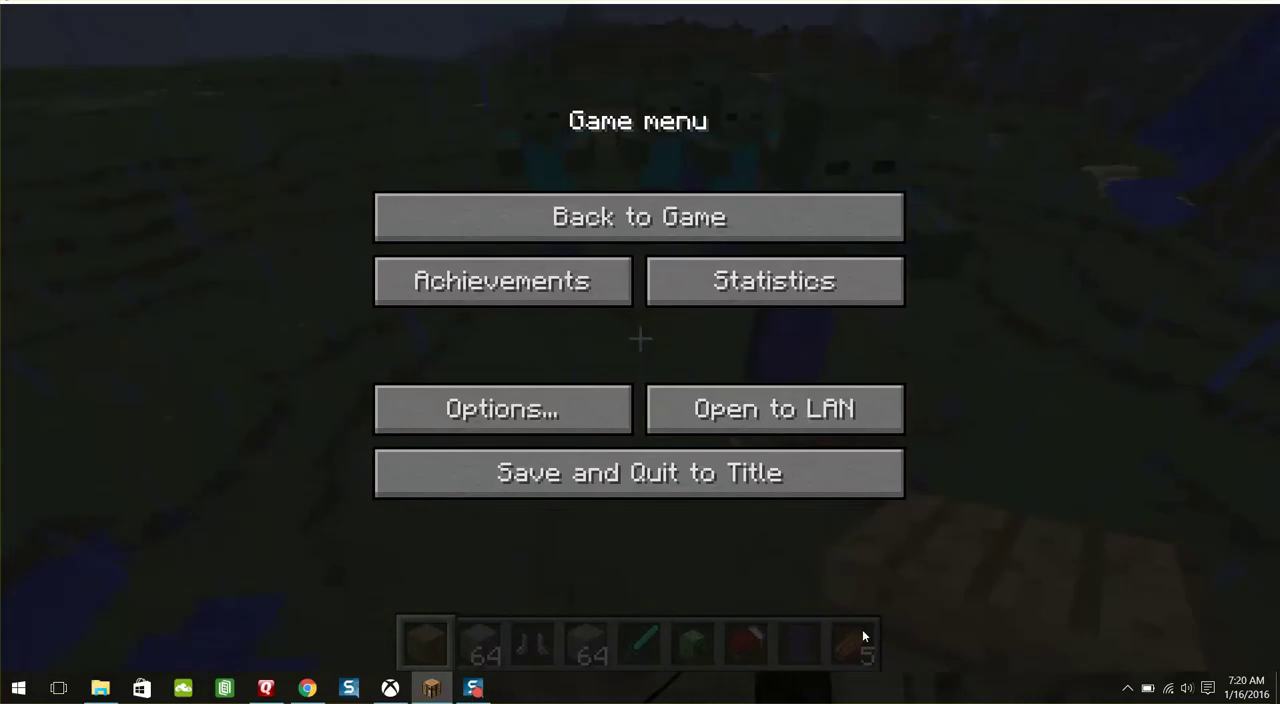
Step: Return to the game and fly up to view the giant zombies in the rain
{"action": "left_click", "coordinate": [726, 203]}
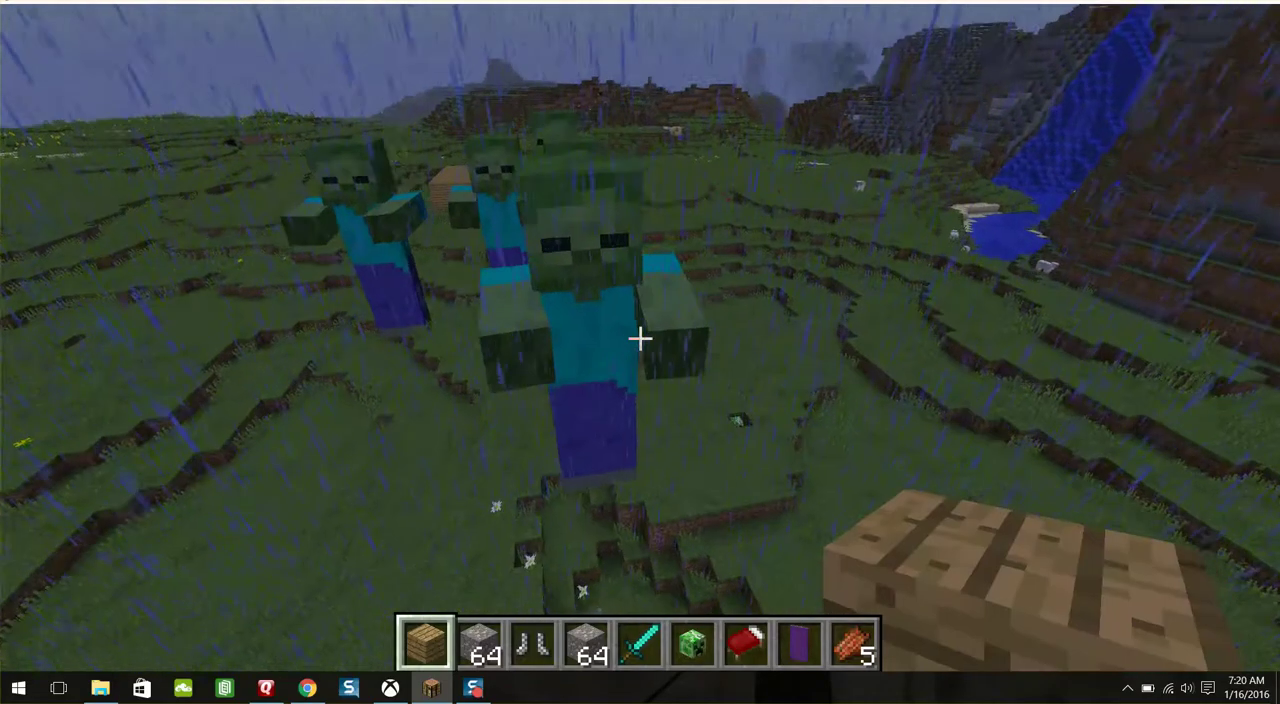
{"action": "key", "text": "space"}
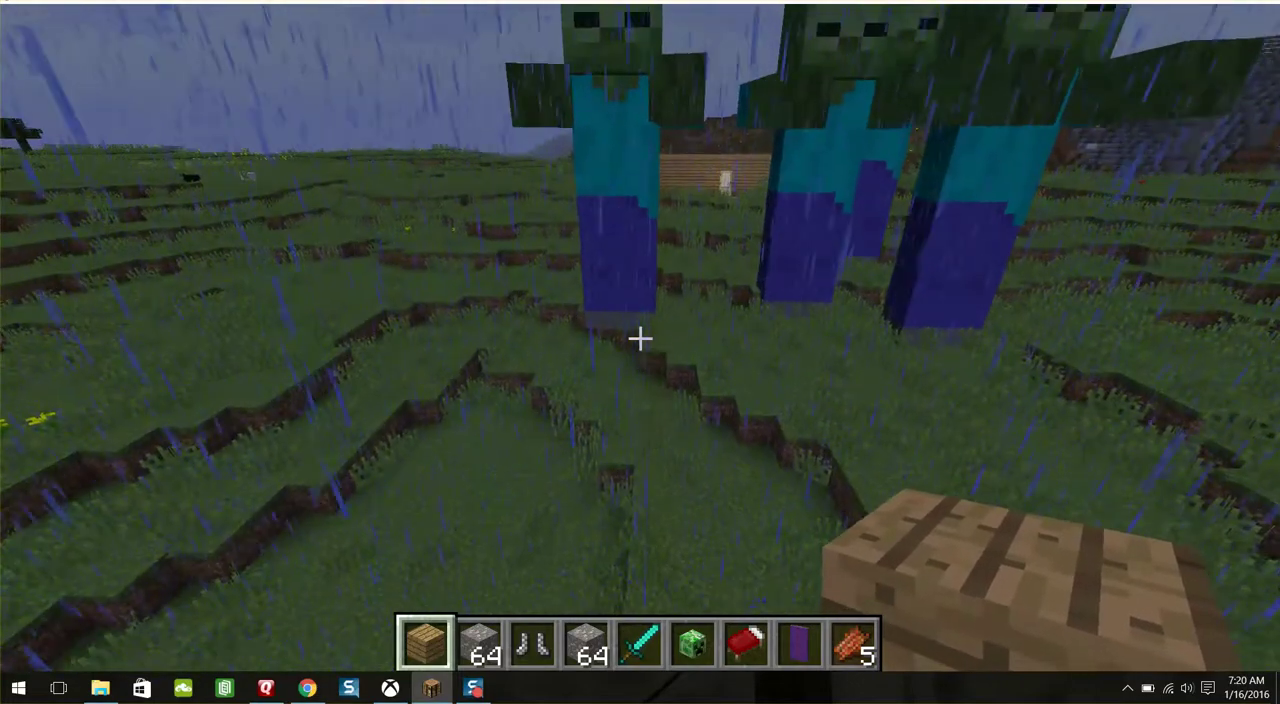
Step: Run /summon Giant, then drop one rotten flesh and swing it at the giants
{"action": "key", "text": "slash"}
{"action": "type", "text": "/summon Giant"}
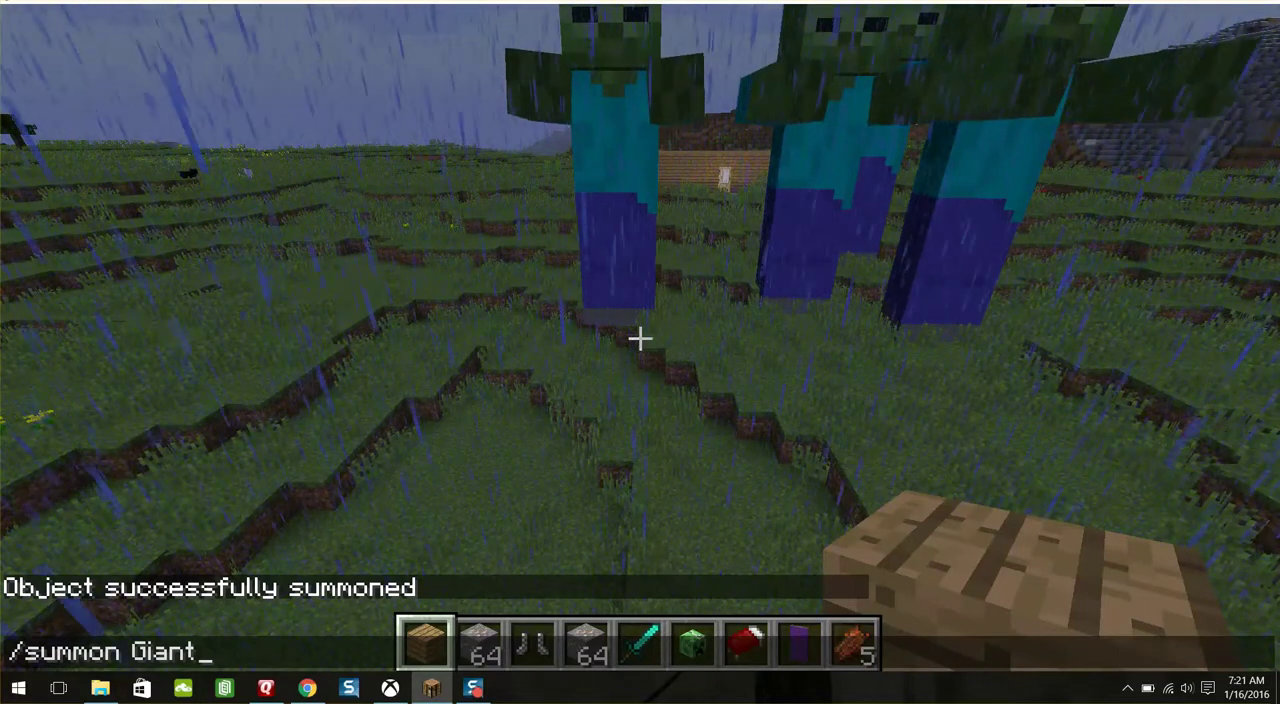
{"action": "key", "text": "Return"}
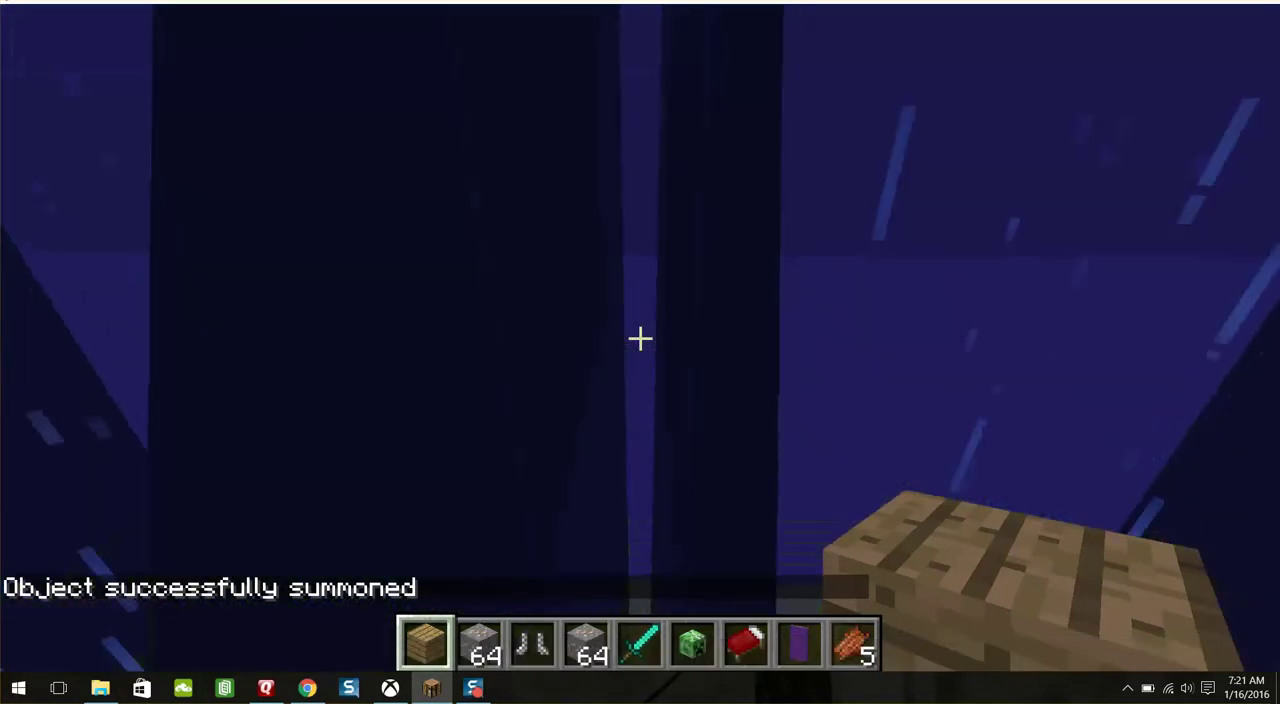
{"action": "key", "text": "9"}
{"action": "key", "text": "q"}
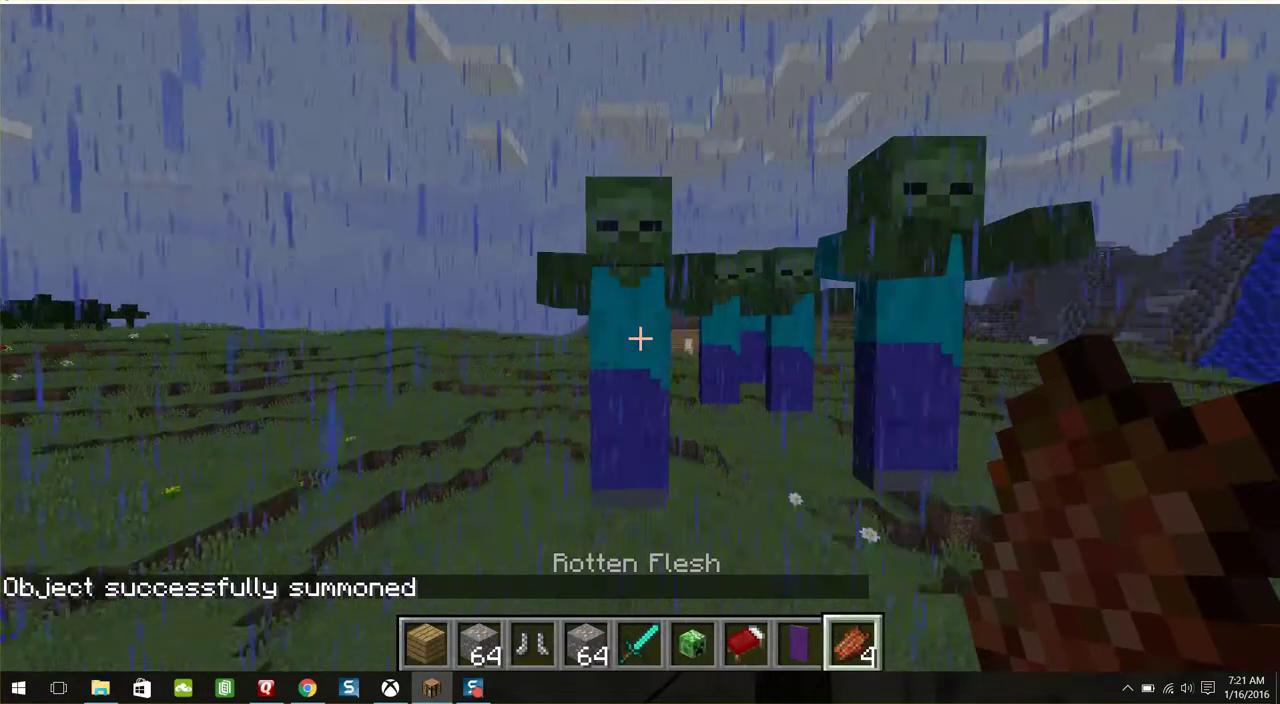
{"action": "left_click", "coordinate": [640, 339]}
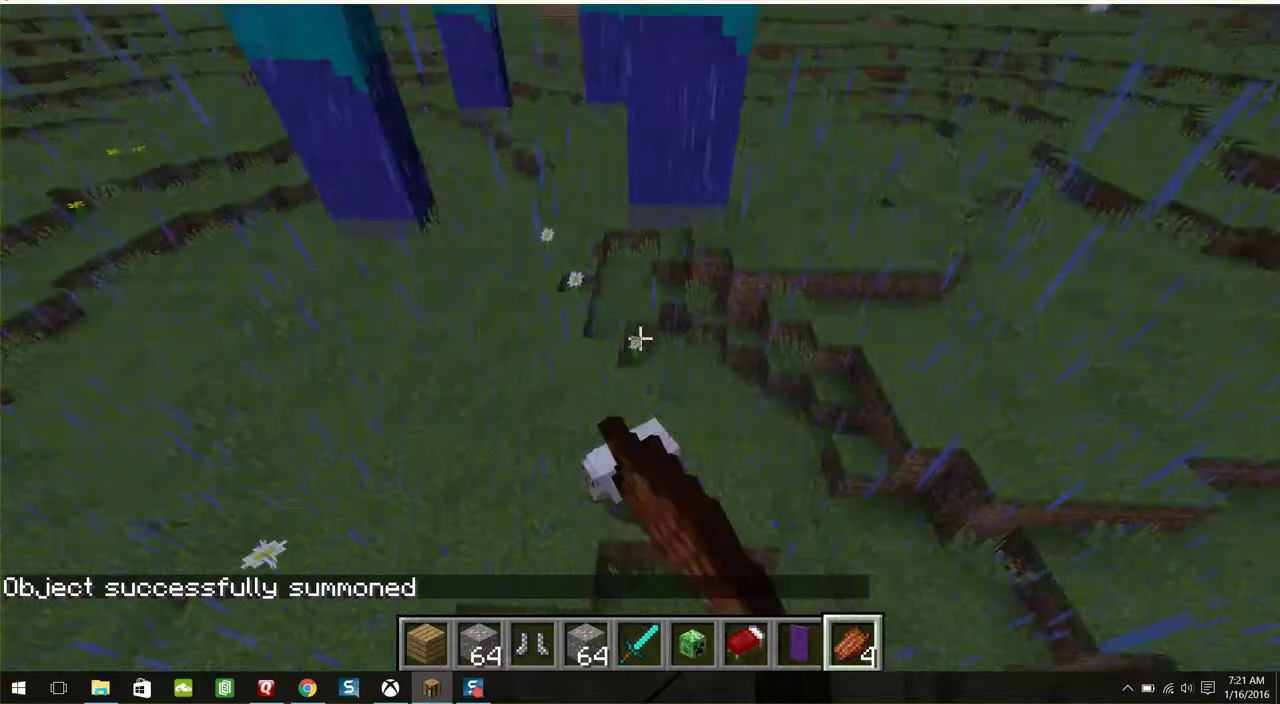
Step: Fly above the grassland, throw away the rotten flesh, and swoop down to hit a giant
{"action": "key", "text": "space"}
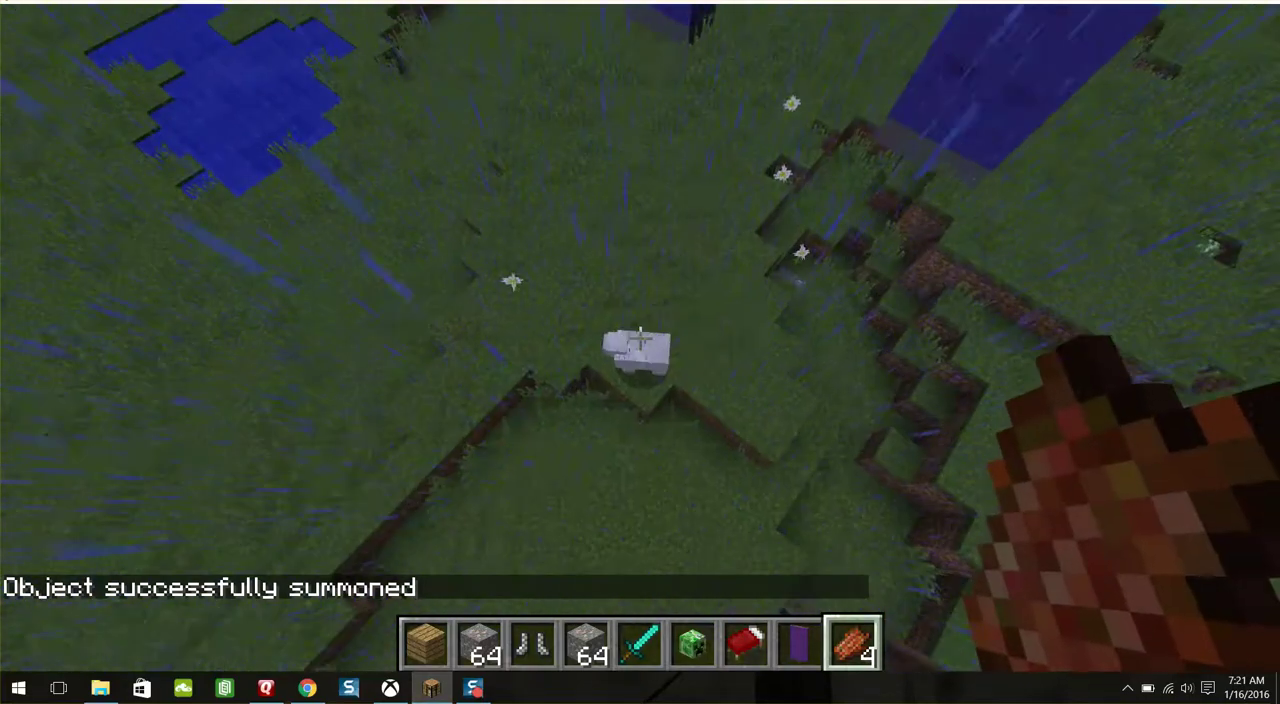
{"action": "key", "text": "q"}
{"action": "key", "text": "q"}
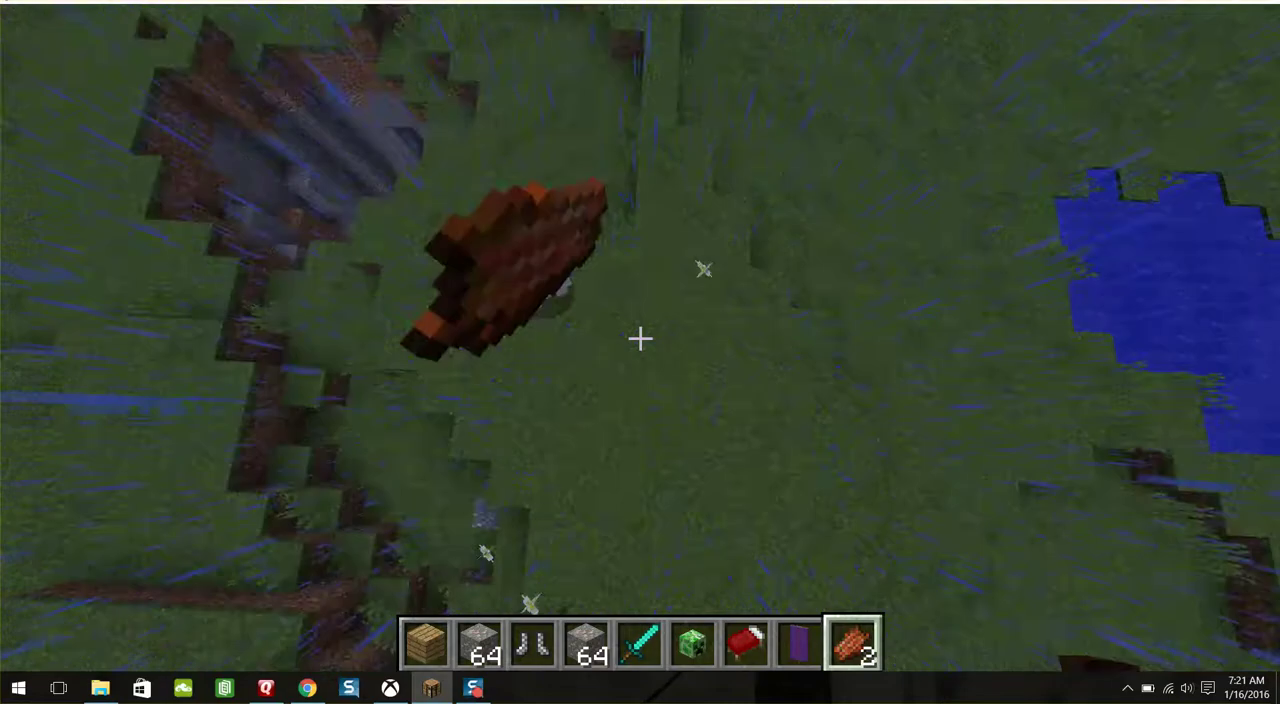
{"action": "key", "text": "q"}
{"action": "key", "text": "q"}
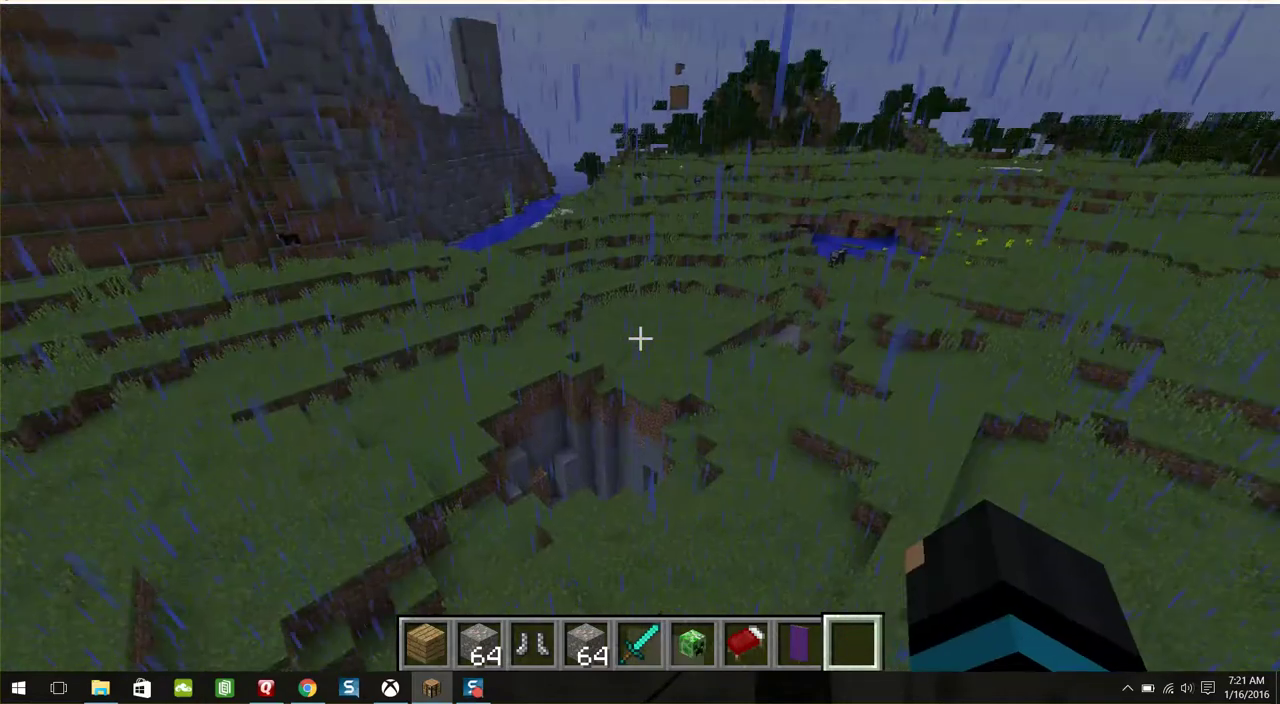
{"action": "key", "text": "space"}
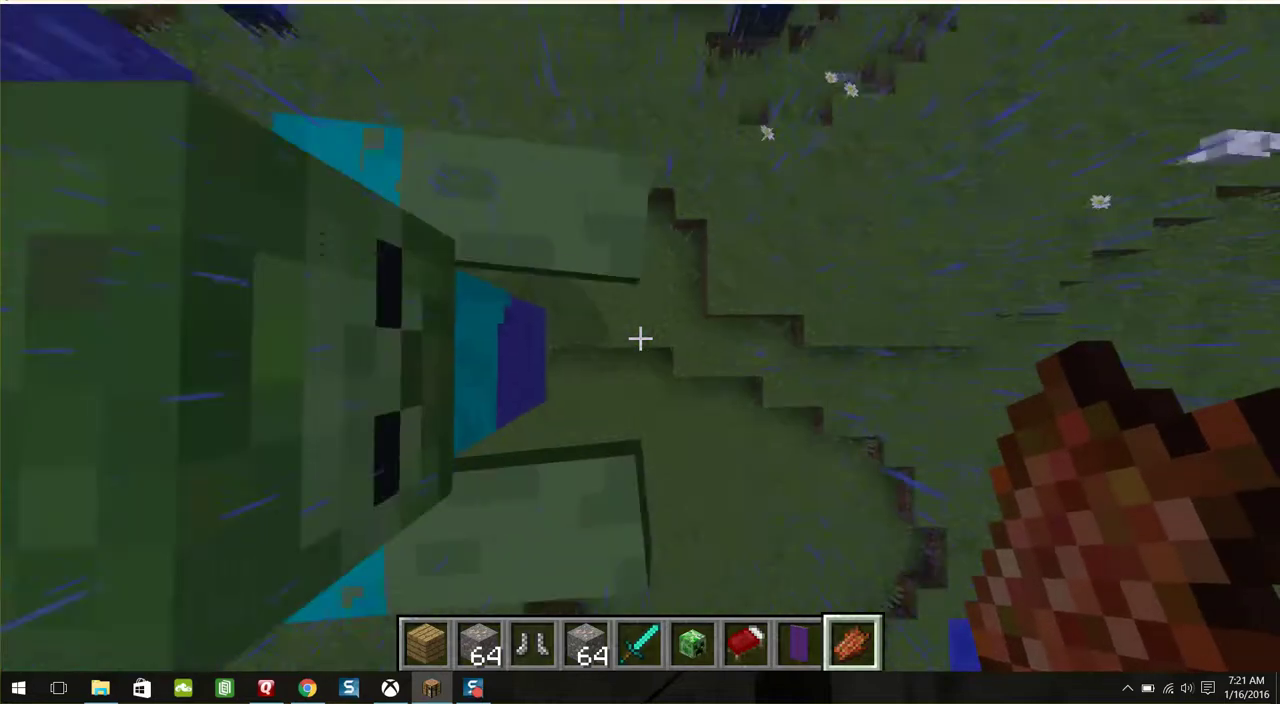
{"action": "left_click", "coordinate": [640, 339]}
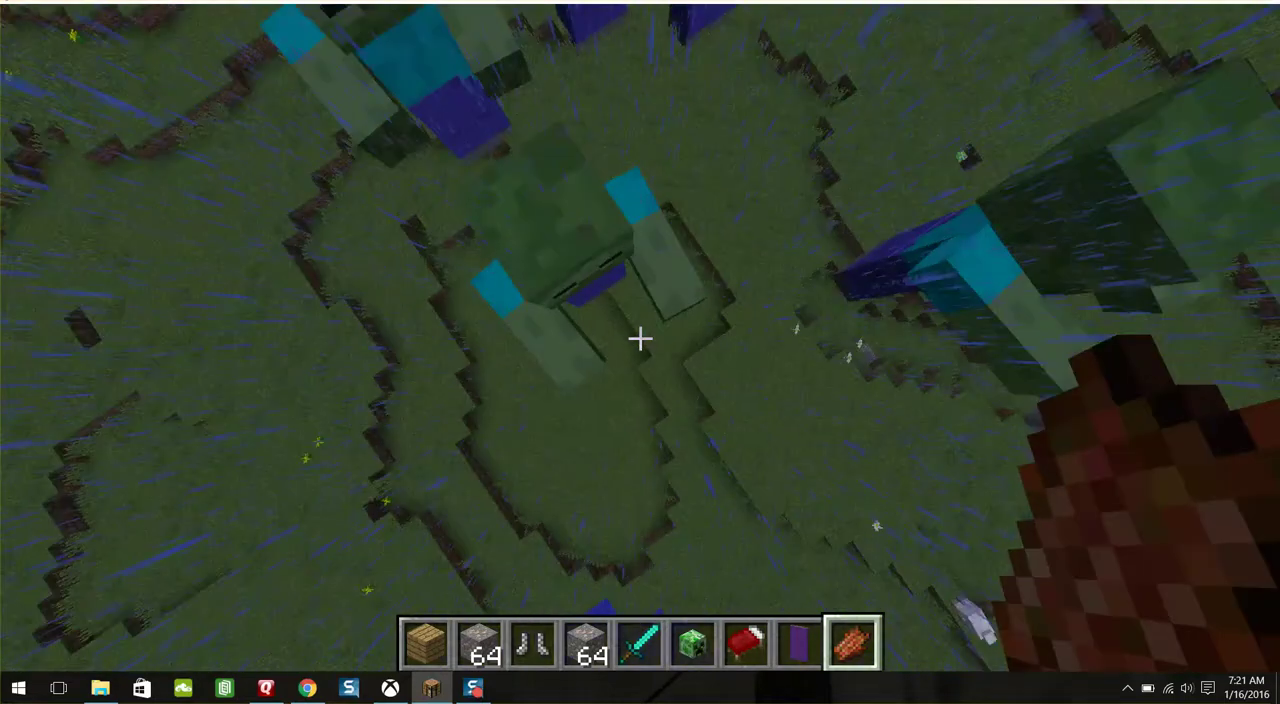
Step: Drop the remaining rotten flesh, swing empty-handed at the zombies, and pause with Esc
{"action": "key", "text": "q"}
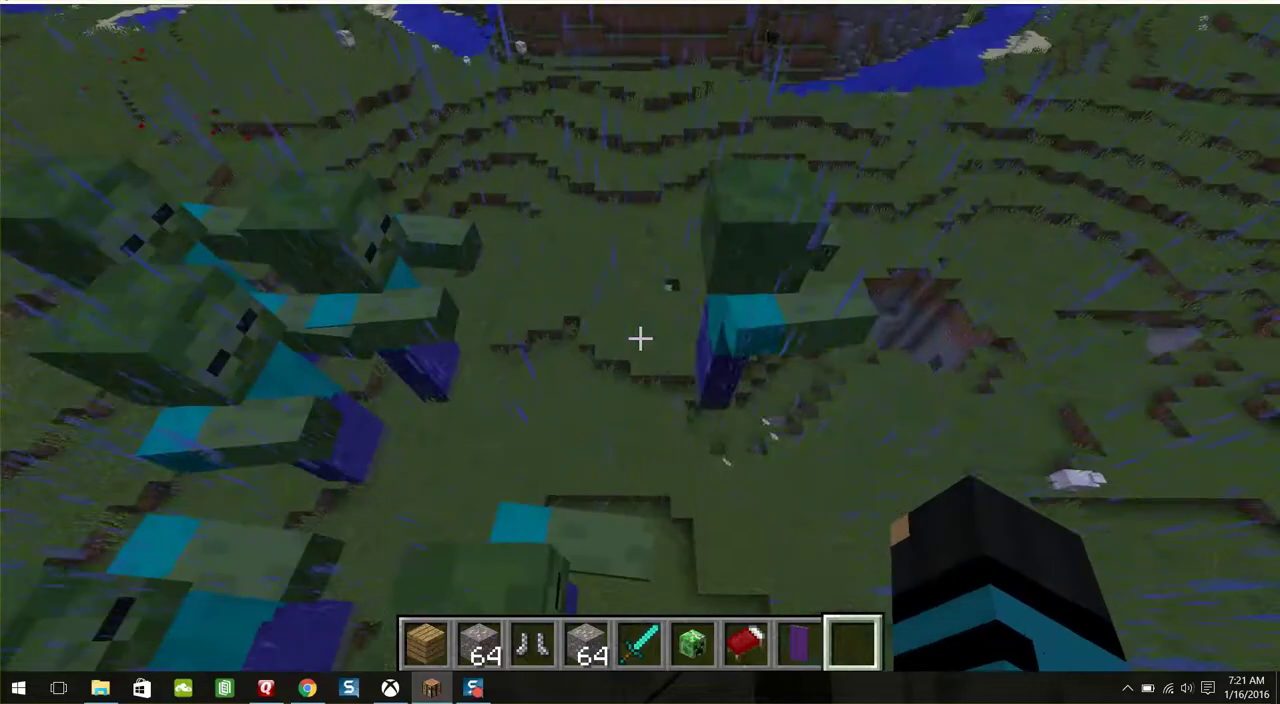
{"action": "left_click", "coordinate": [640, 339]}
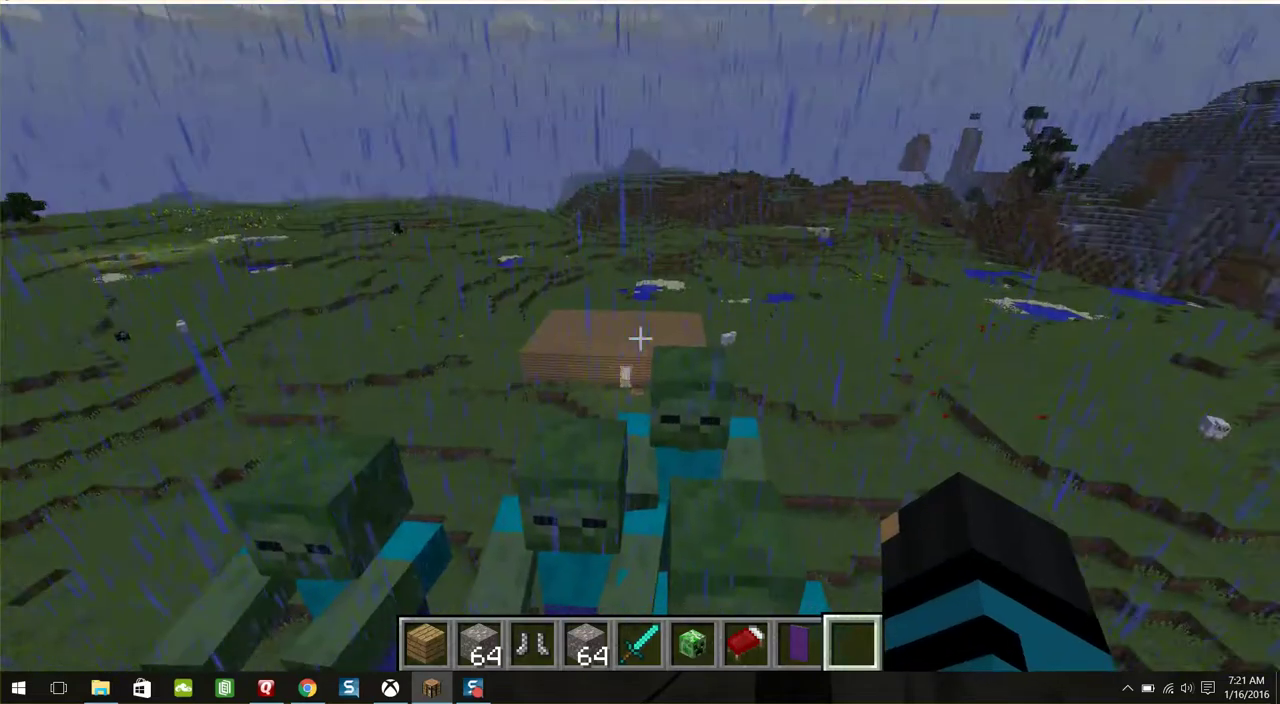
{"action": "key", "text": "Escape"}
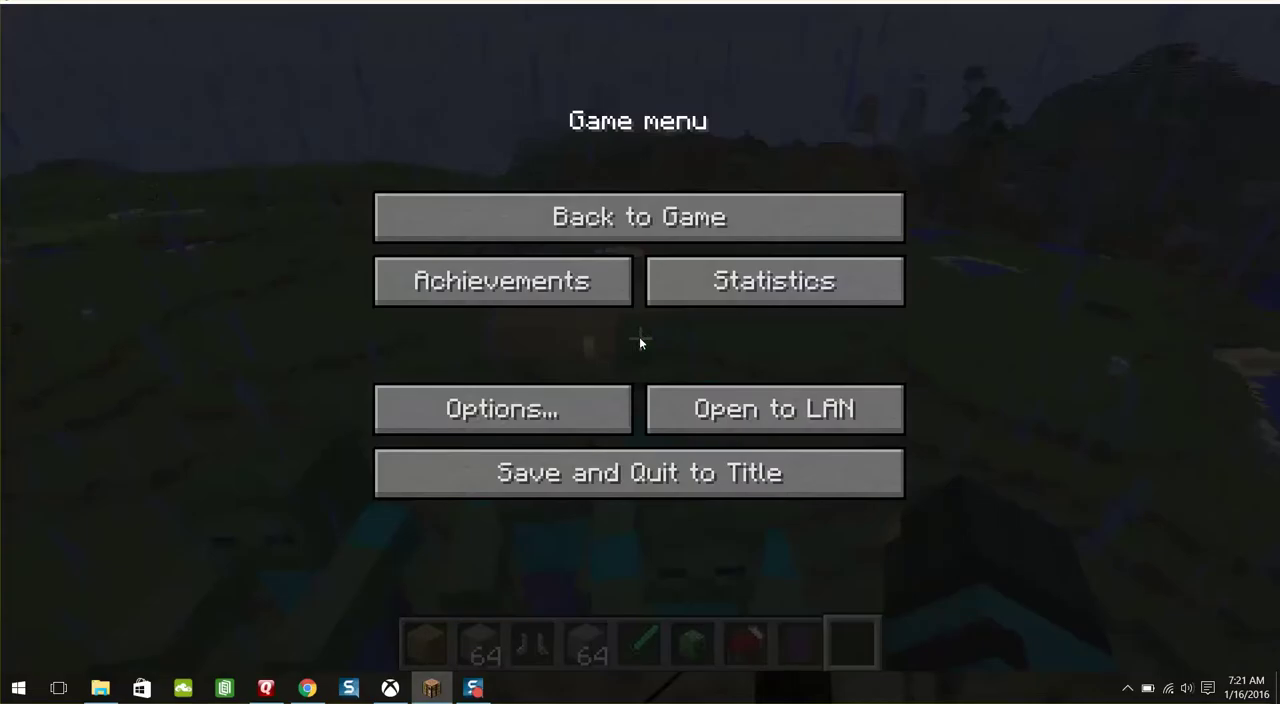